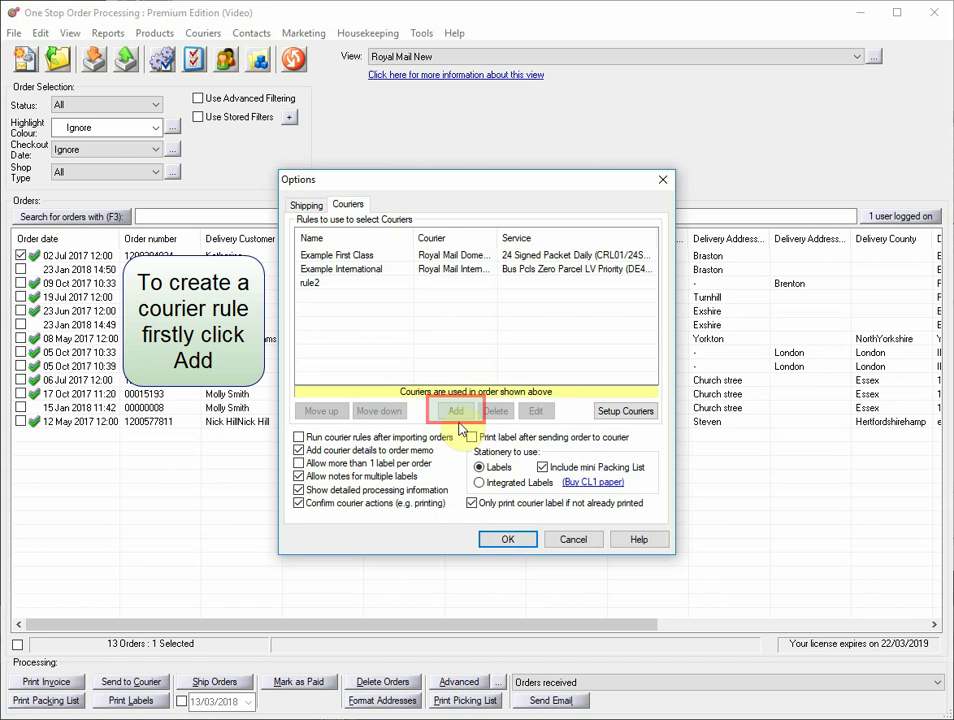
Create a courier rule named 1st Class using Royal Mail Domestic with the service 24 Packet Daily (PK301 Sort8/24P8).
{"action": "left_click", "coordinate": [455, 412]}
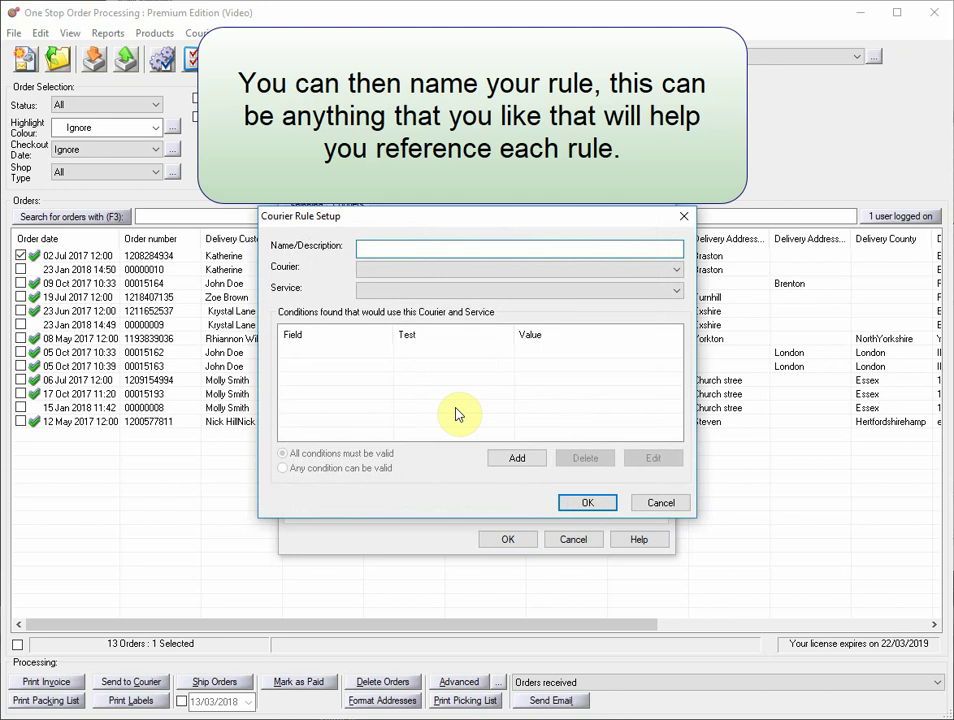
{"action": "type", "text": "1s"}
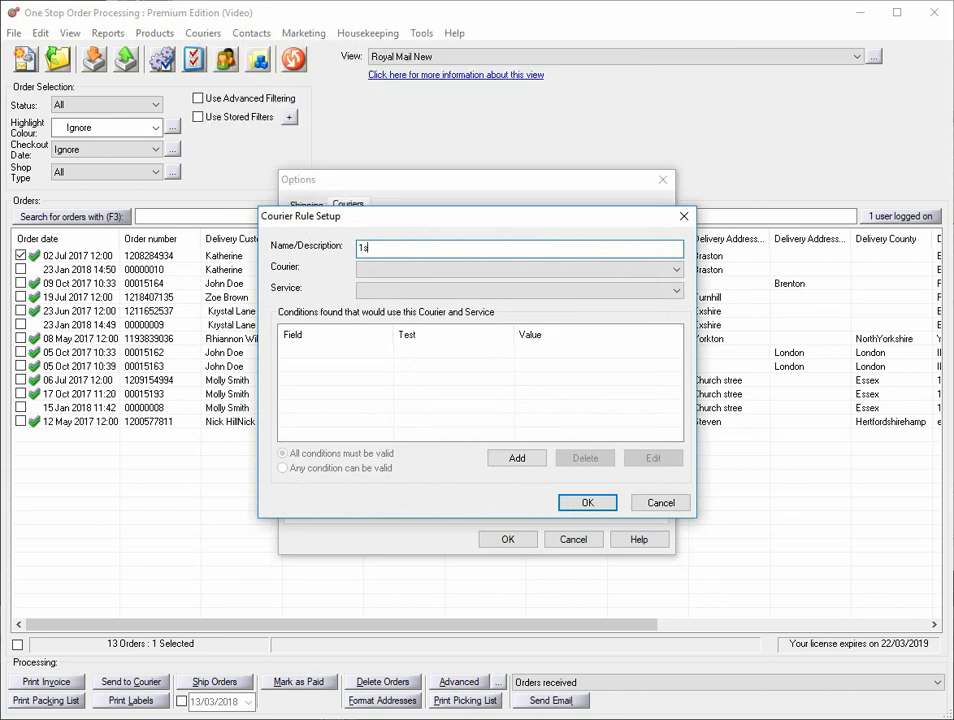
{"action": "type", "text": "t Class"}
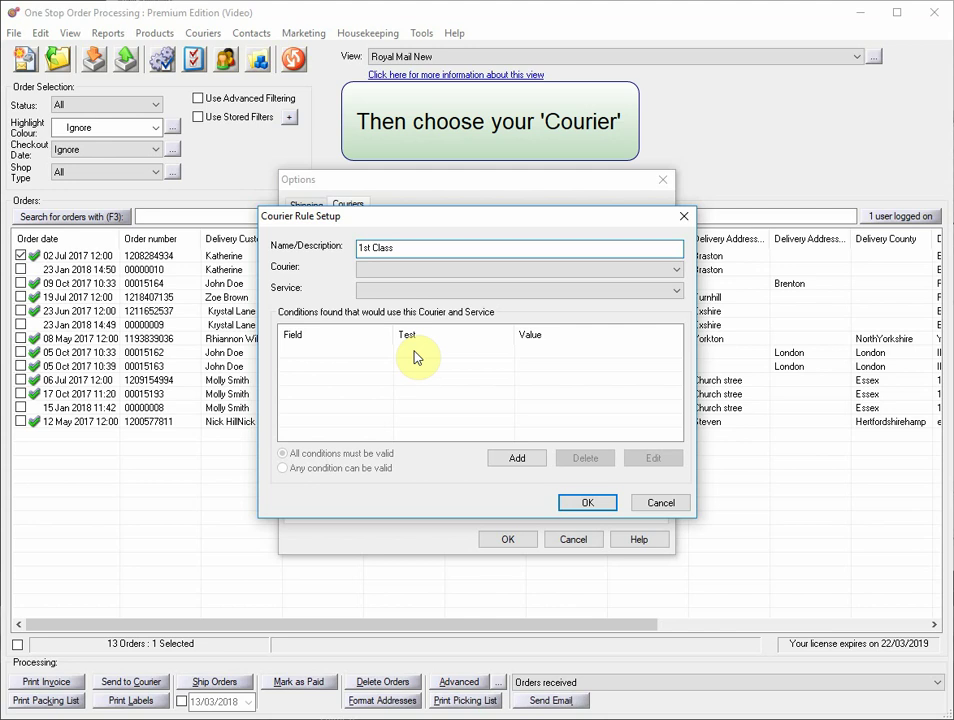
{"action": "left_click", "coordinate": [442, 271]}
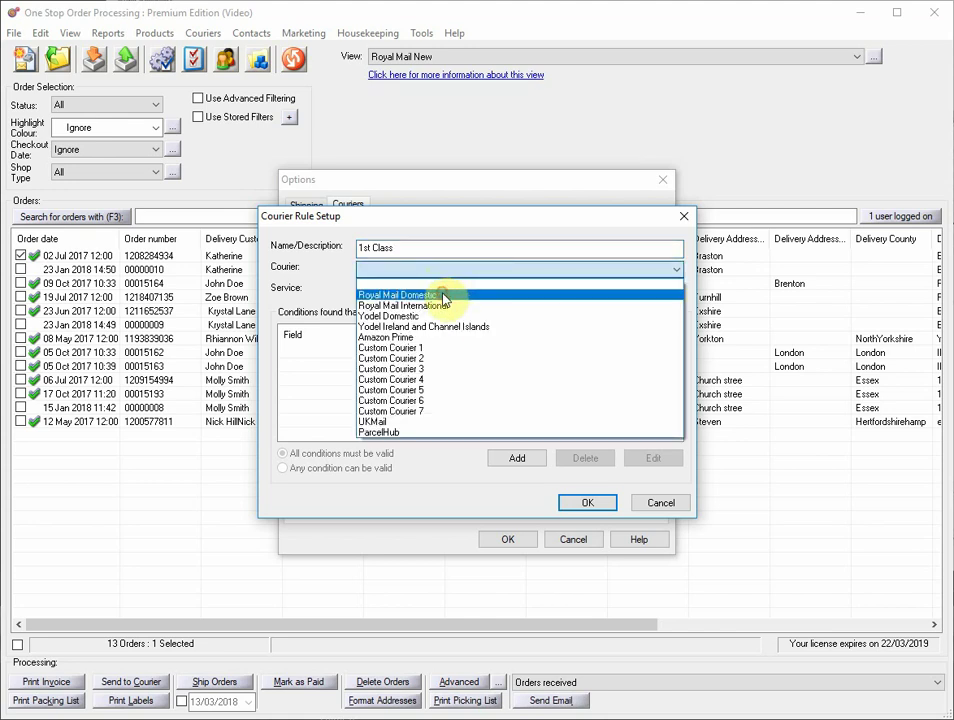
{"action": "left_click", "coordinate": [443, 296]}
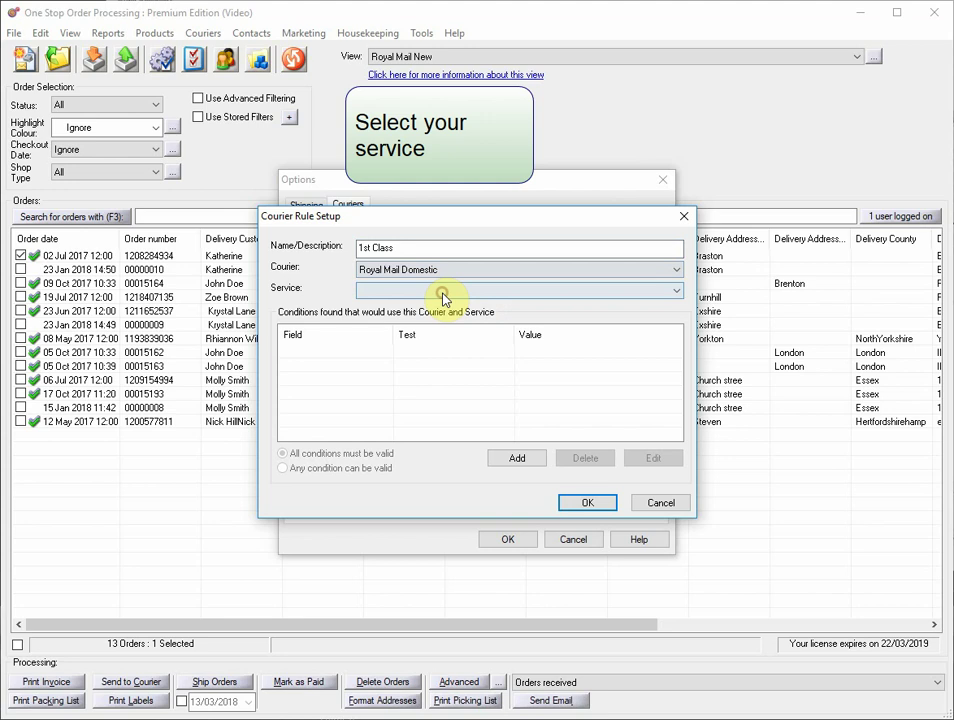
{"action": "left_click", "coordinate": [443, 290]}
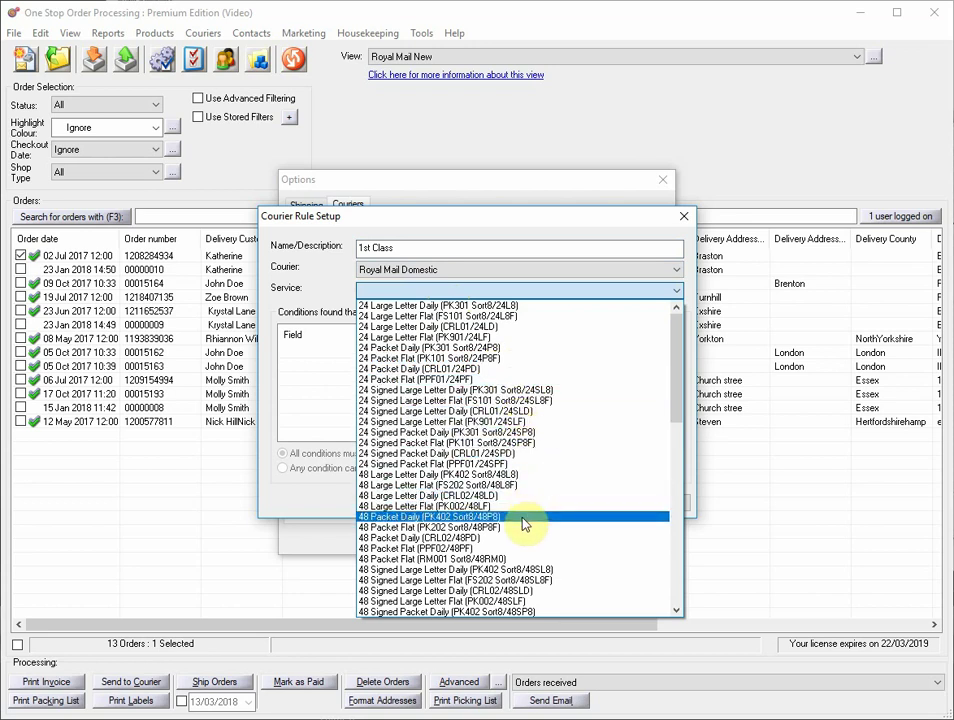
{"action": "left_click", "coordinate": [497, 348]}
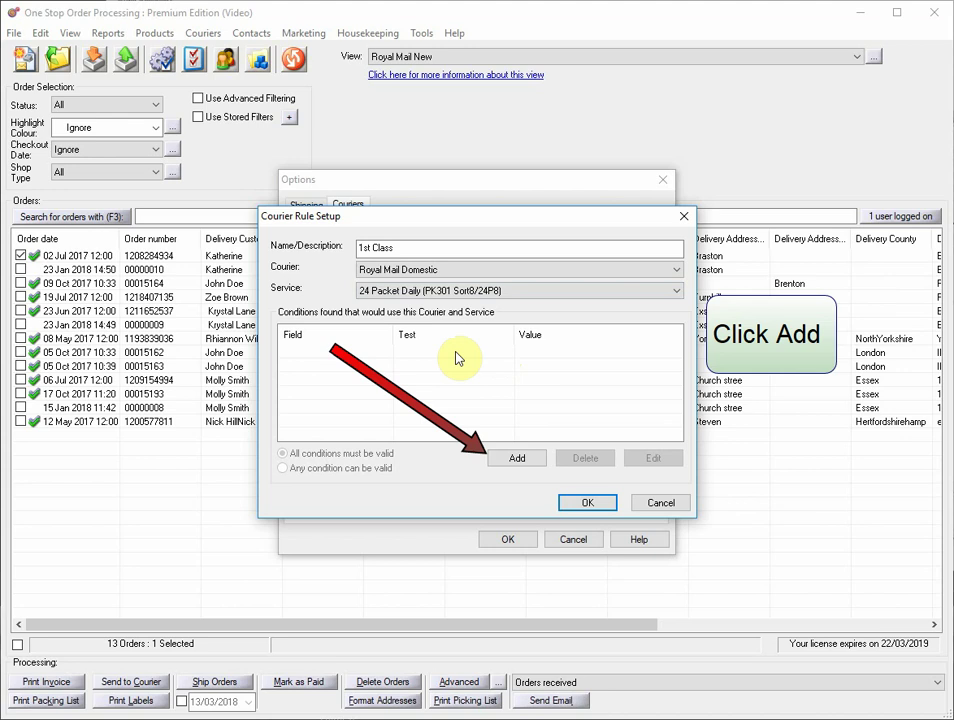
Add a condition to the 1st Class rule that Shipping method Equals Royal Mail 1st Class.
{"action": "left_click", "coordinate": [517, 457]}
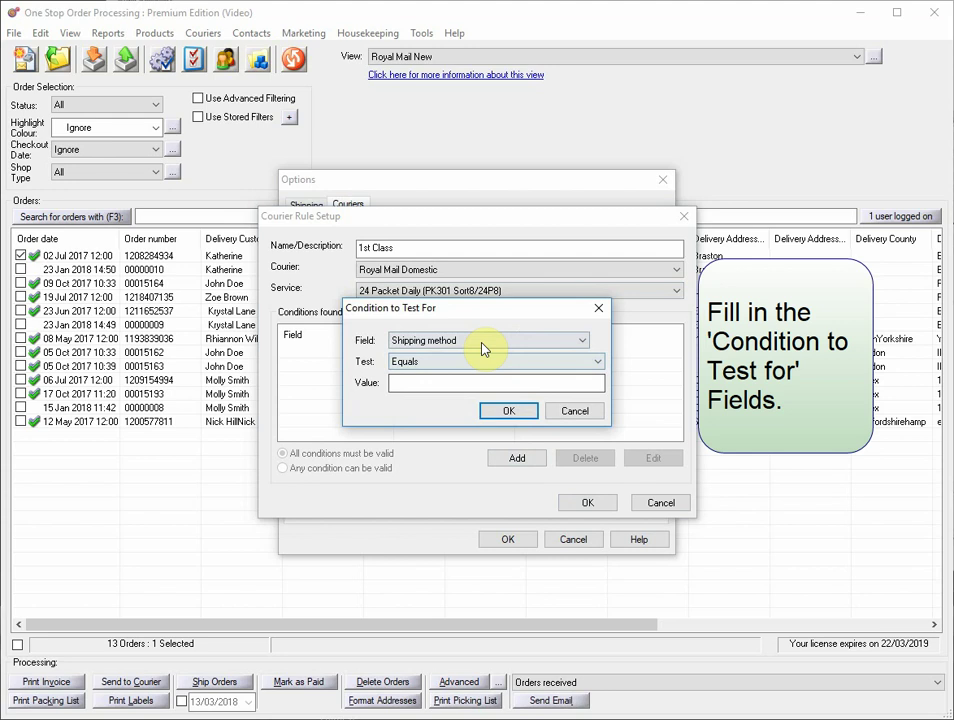
{"action": "left_click", "coordinate": [486, 382]}
{"action": "type", "text": "Roya"}
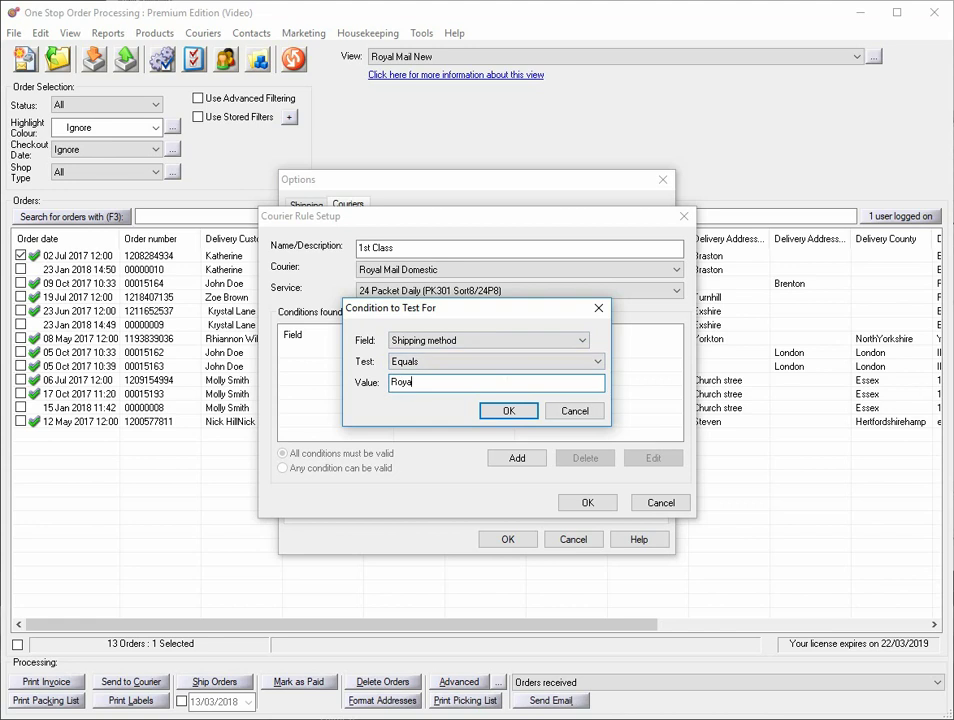
{"action": "type", "text": "l Mail 1st Class"}
{"action": "left_click", "coordinate": [507, 410]}
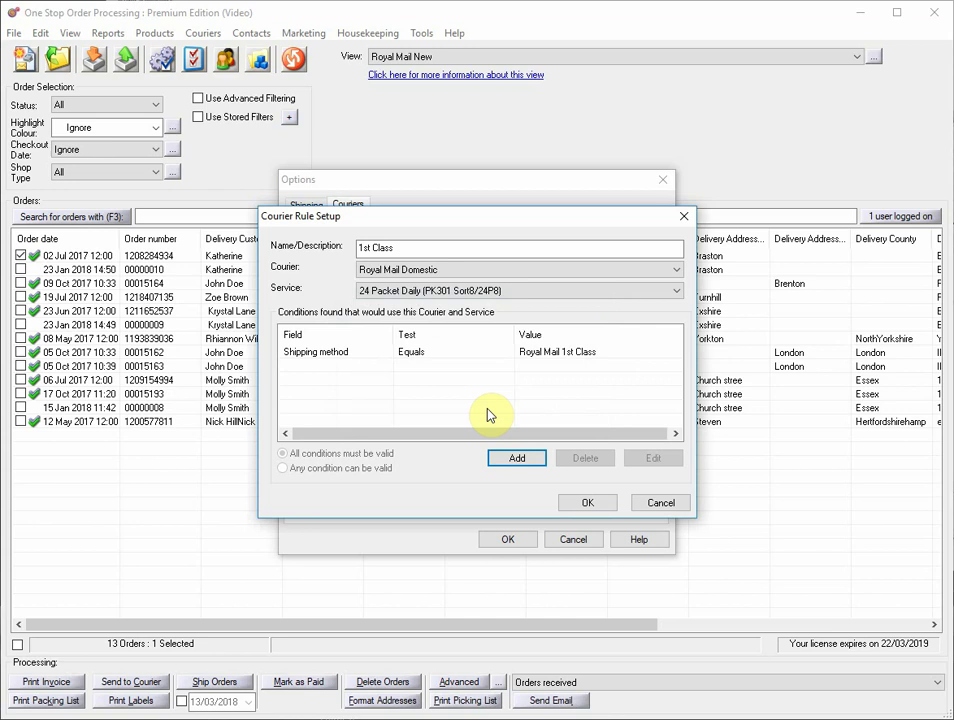
Add a second condition that Total P&P is Greater than 3, and save the 1st Class rule.
{"action": "left_click", "coordinate": [517, 460]}
{"action": "left_click", "coordinate": [470, 341]}
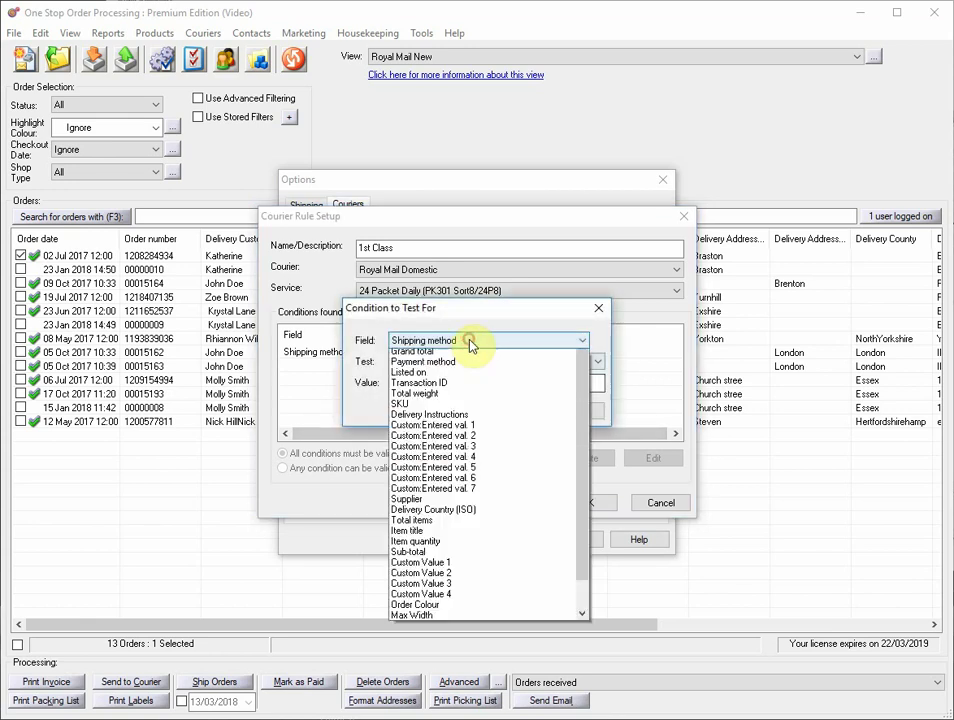
{"action": "left_click", "coordinate": [468, 385]}
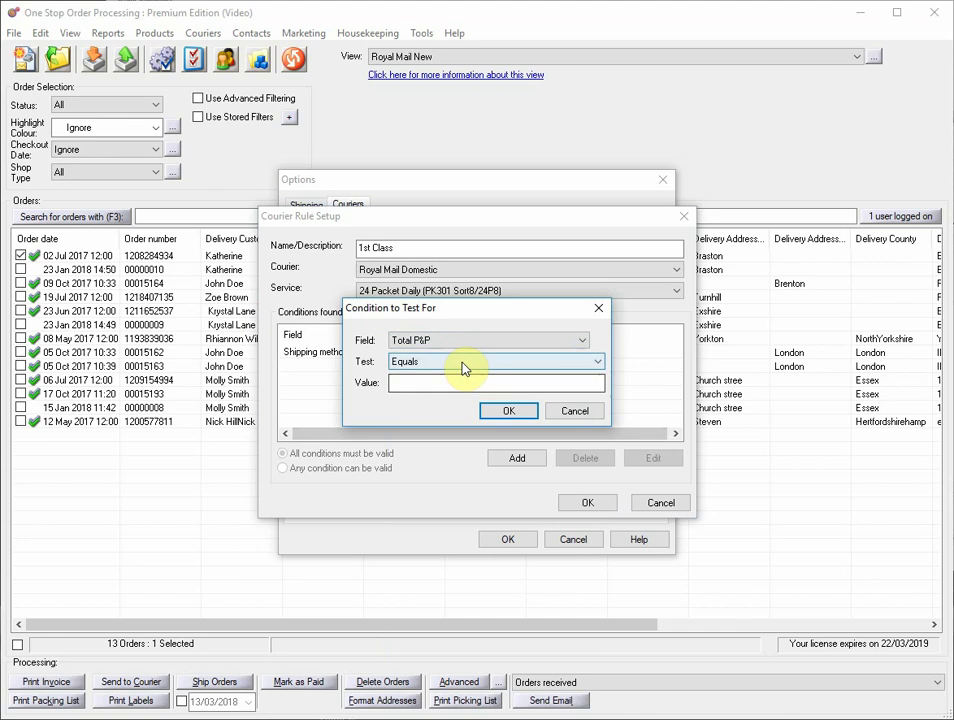
{"action": "left_click", "coordinate": [463, 368]}
{"action": "left_click", "coordinate": [463, 403]}
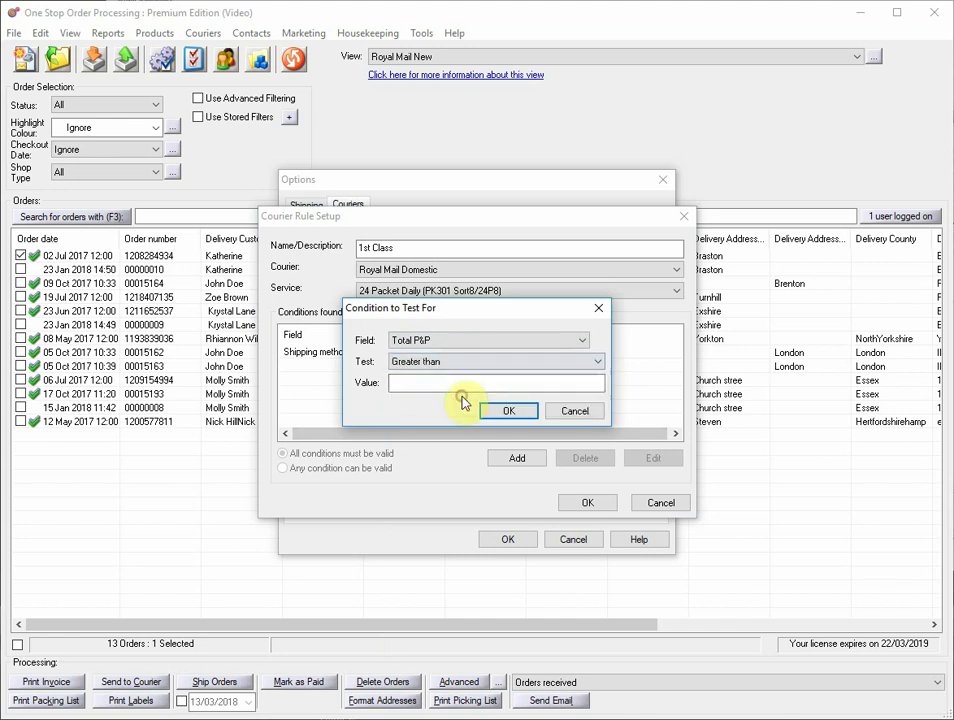
{"action": "left_click", "coordinate": [459, 385]}
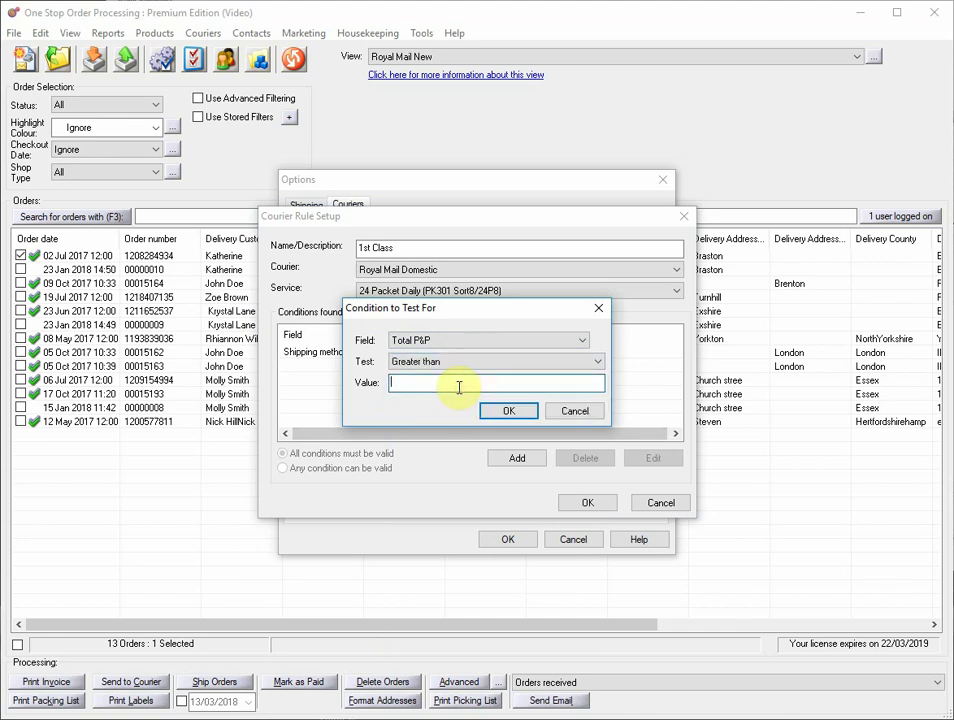
{"action": "type", "text": "3"}
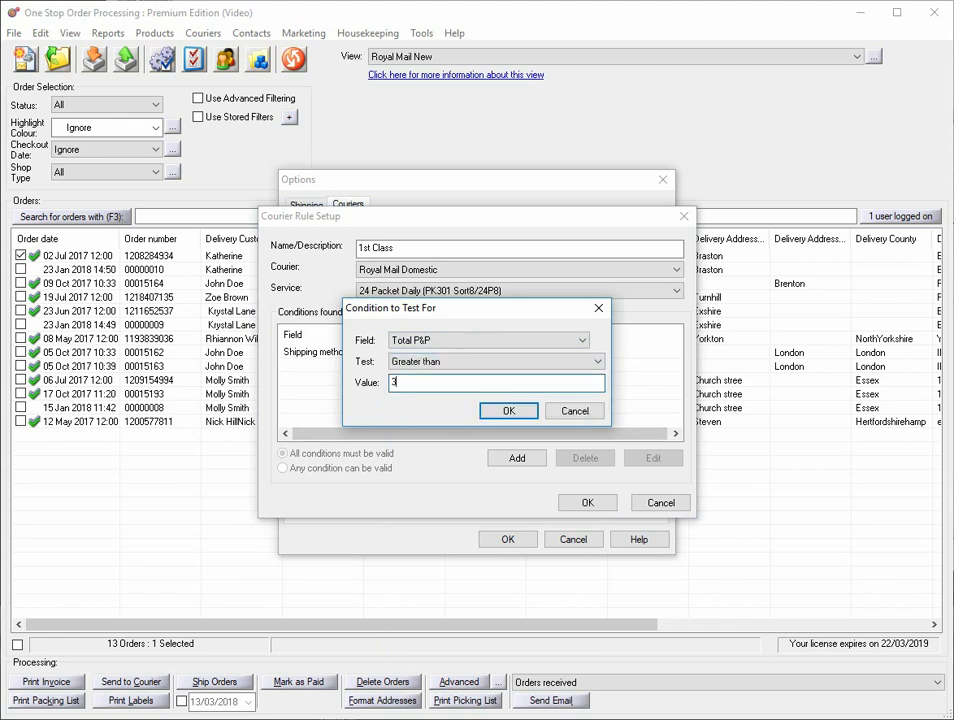
{"action": "left_click", "coordinate": [507, 411]}
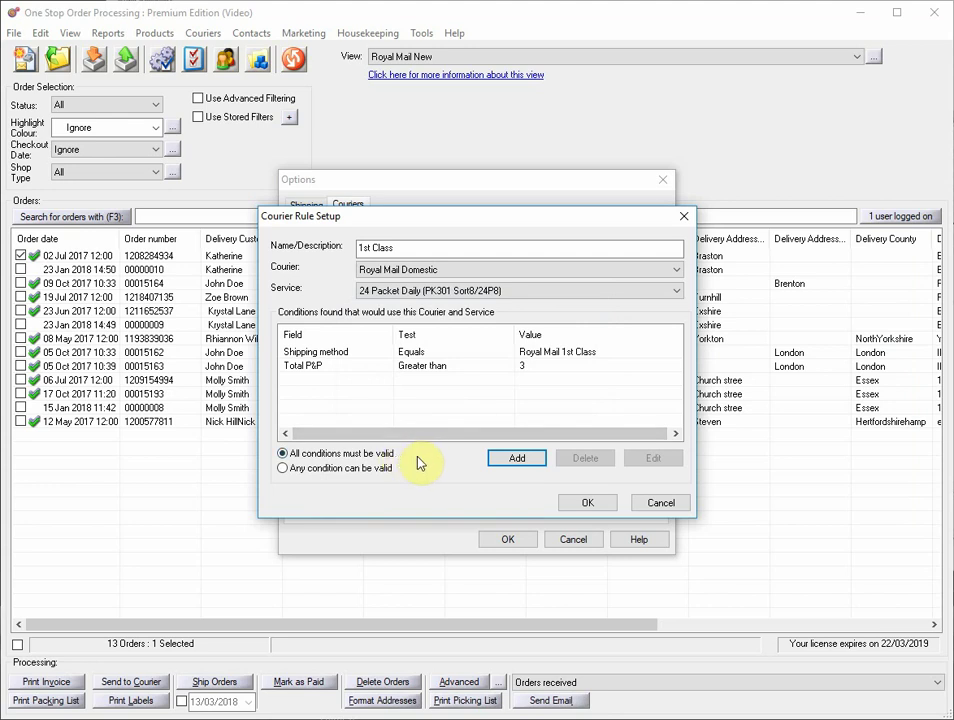
{"action": "left_click", "coordinate": [586, 503]}
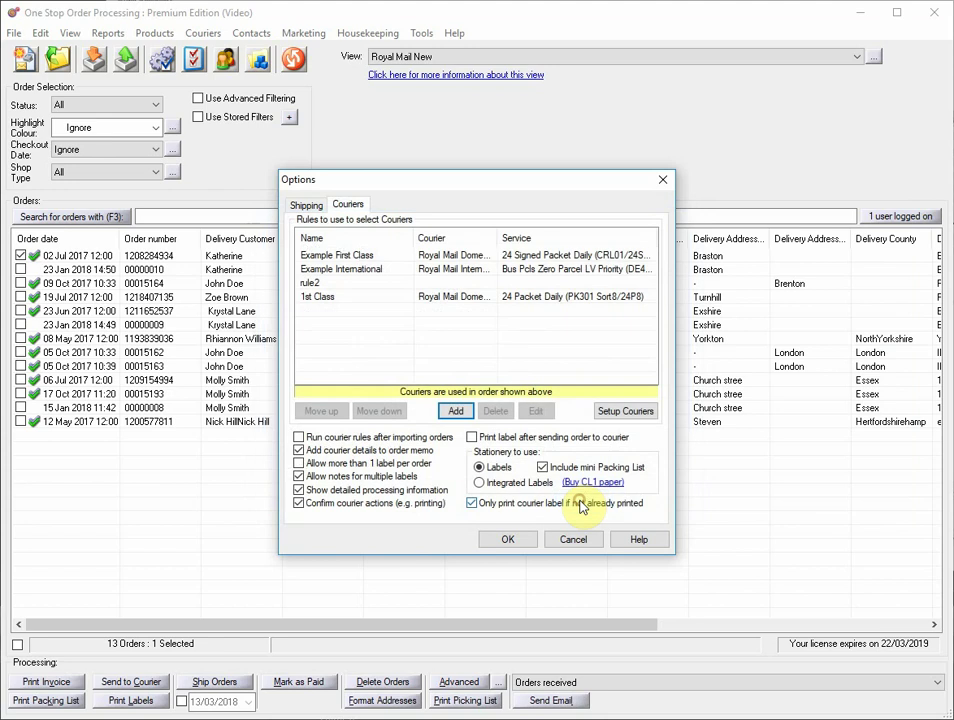
Create a courier rule named Amazon Prime using Royal Mail Domestic with the service 24 Large Letter Flat (PK901/24LF).
{"action": "left_click", "coordinate": [455, 411]}
{"action": "type", "text": "Amaz"}
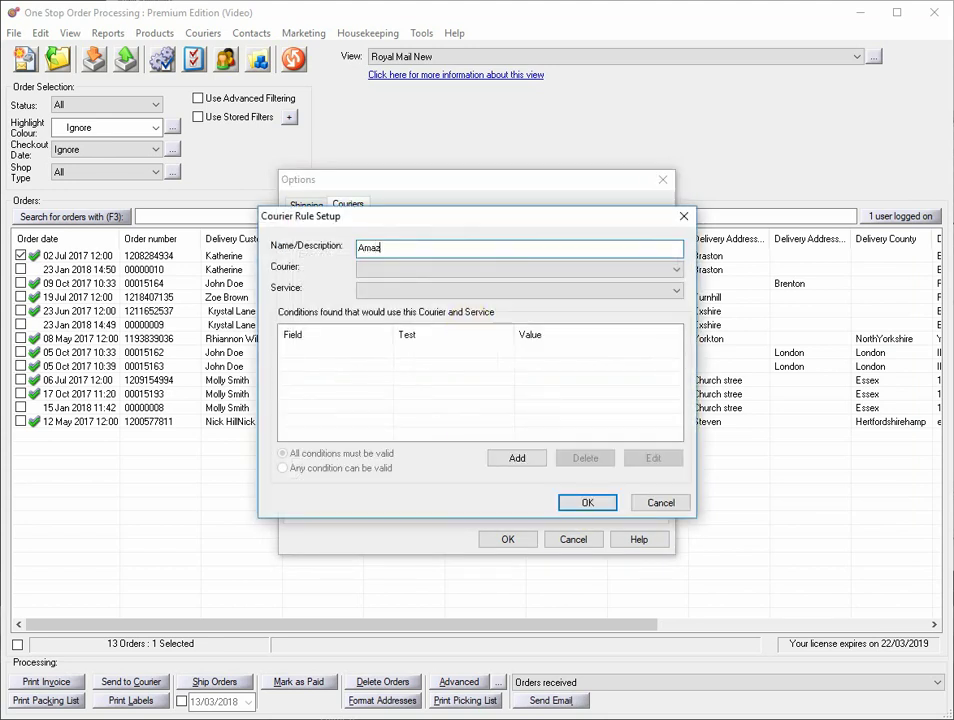
{"action": "type", "text": "on Prime"}
{"action": "left_click", "coordinate": [461, 271]}
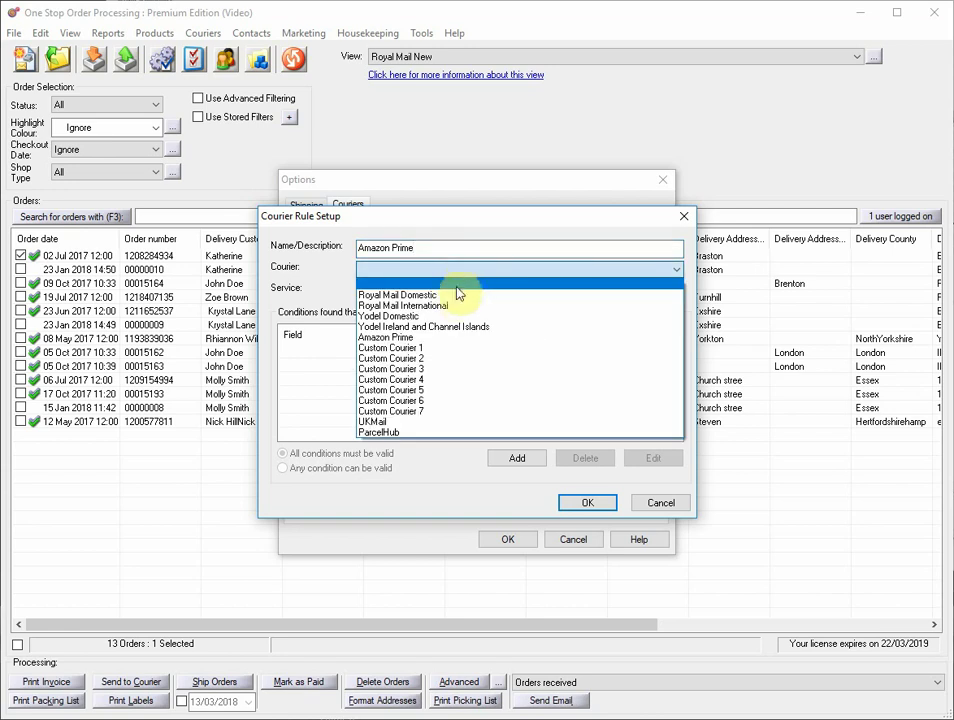
{"action": "left_click", "coordinate": [454, 297]}
{"action": "left_click", "coordinate": [452, 290]}
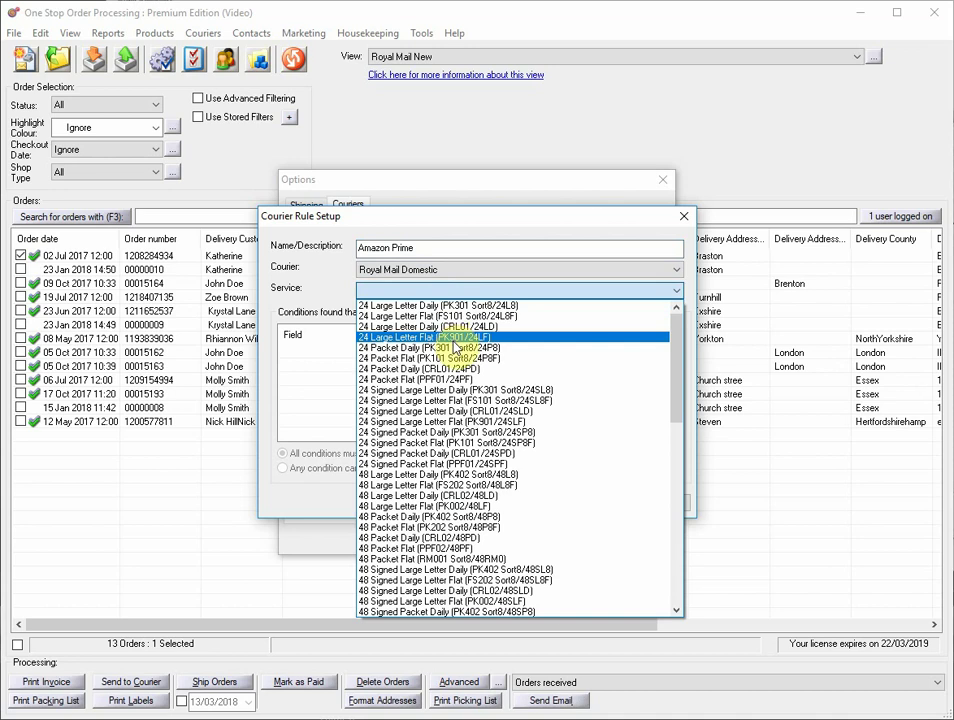
{"action": "left_click", "coordinate": [452, 340]}
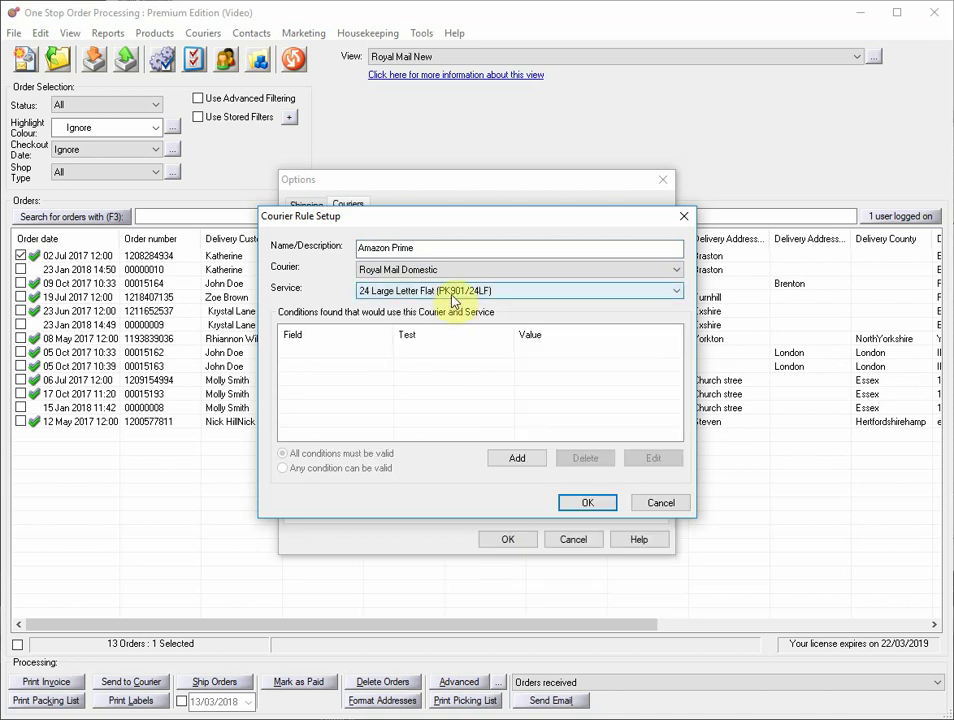
Add a condition to the Amazon Prime rule that Sales source Equals Amazon.
{"action": "left_click", "coordinate": [508, 458]}
{"action": "left_click", "coordinate": [488, 341]}
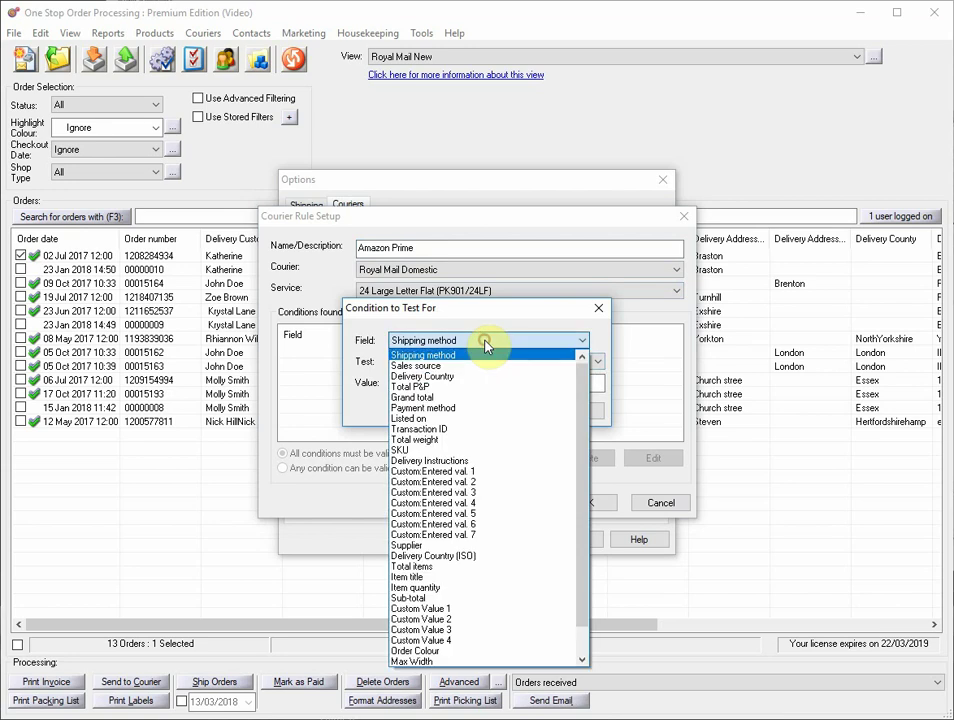
{"action": "left_click", "coordinate": [481, 358]}
{"action": "left_click", "coordinate": [477, 362]}
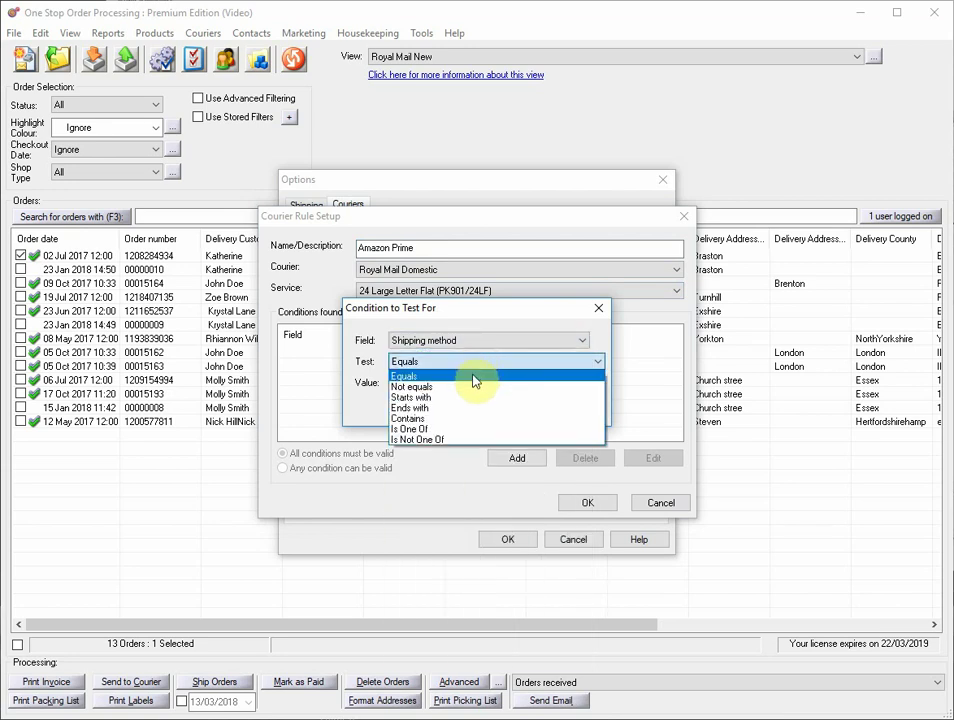
{"action": "left_click", "coordinate": [468, 342]}
{"action": "left_click", "coordinate": [466, 364]}
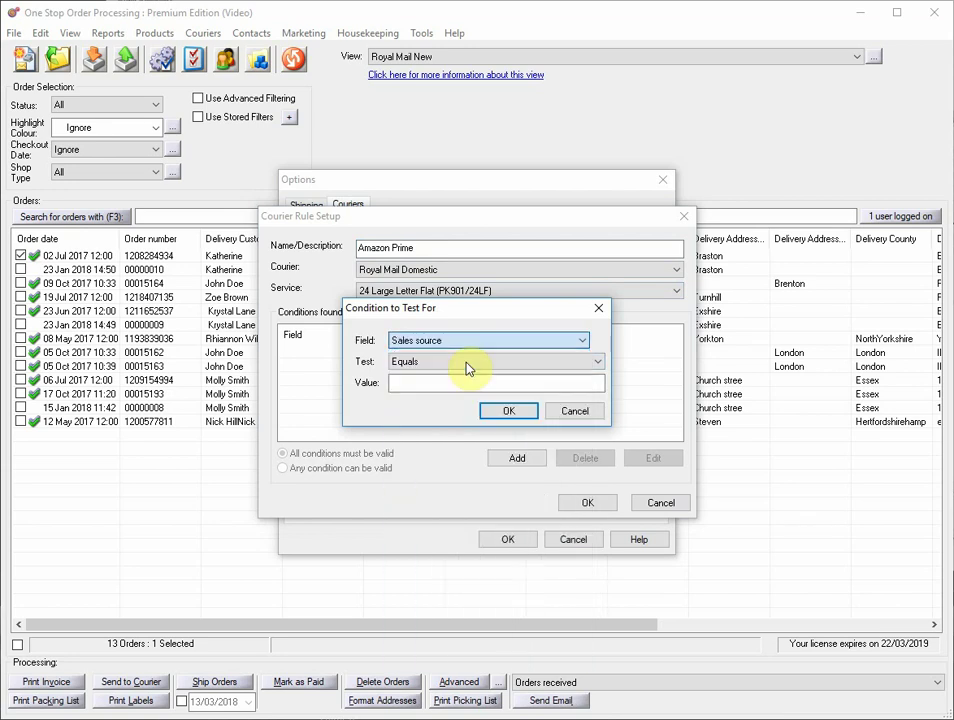
{"action": "left_click", "coordinate": [467, 363]}
{"action": "left_click", "coordinate": [464, 378]}
{"action": "left_click", "coordinate": [464, 382]}
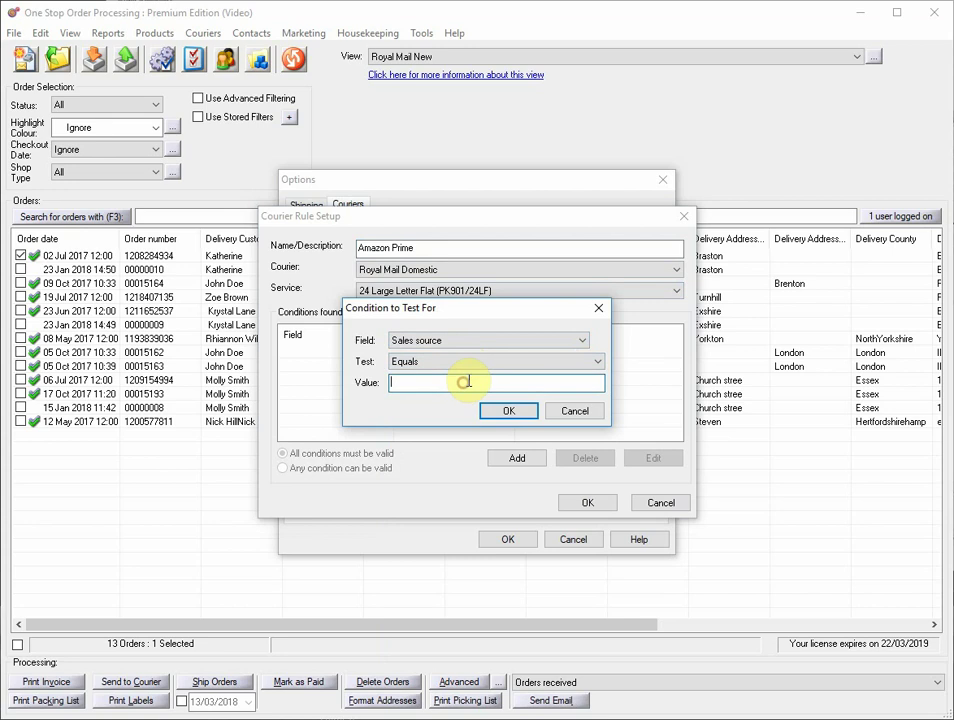
{"action": "type", "text": "Amazon"}
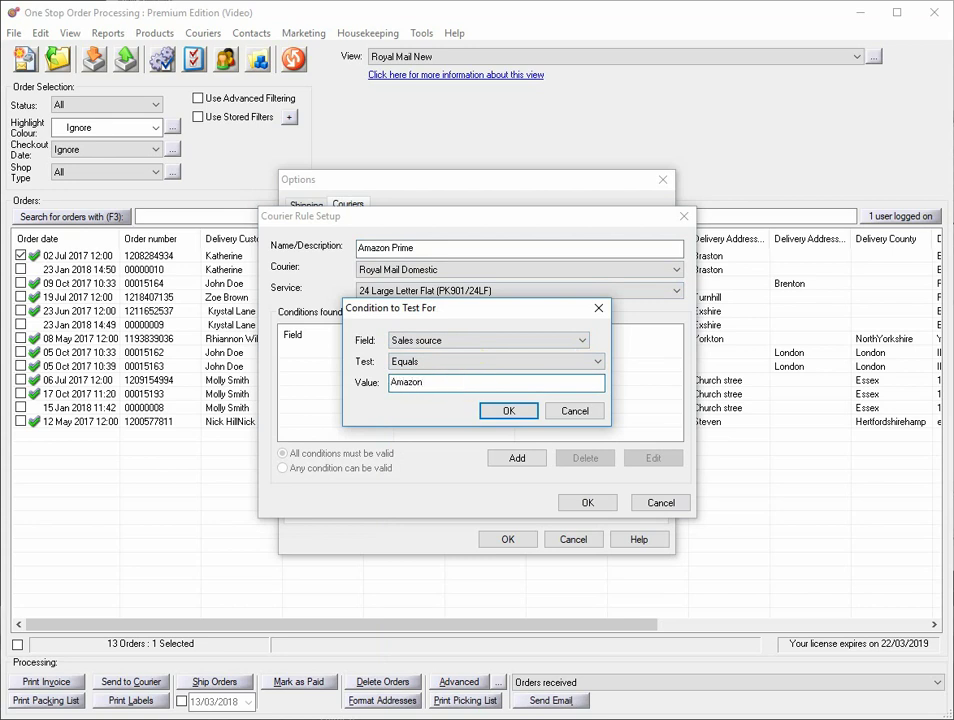
{"action": "left_click", "coordinate": [504, 411]}
Add the condition Custom:Entered val. 1 Equals Prime, and save the rule so that any condition can be valid.
{"action": "left_click", "coordinate": [516, 457]}
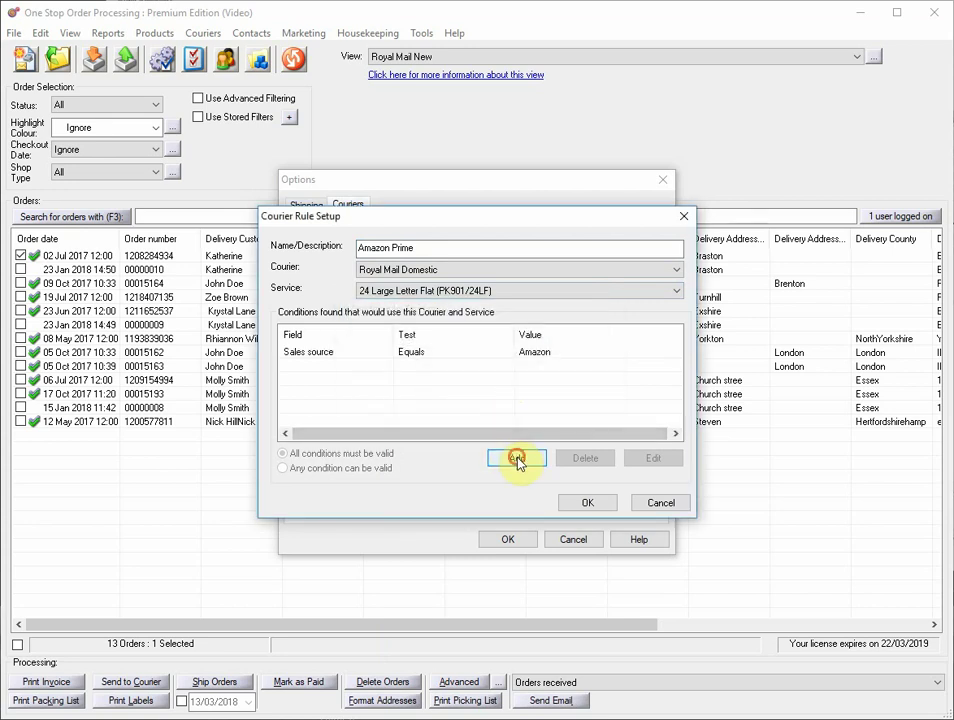
{"action": "left_click", "coordinate": [496, 340]}
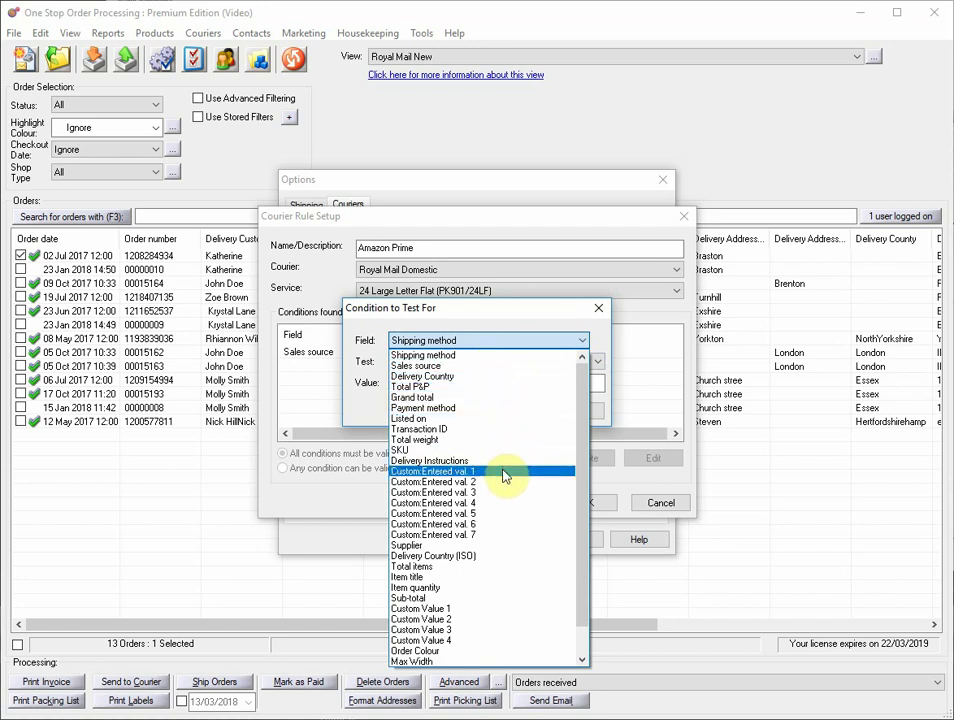
{"action": "left_click", "coordinate": [445, 471]}
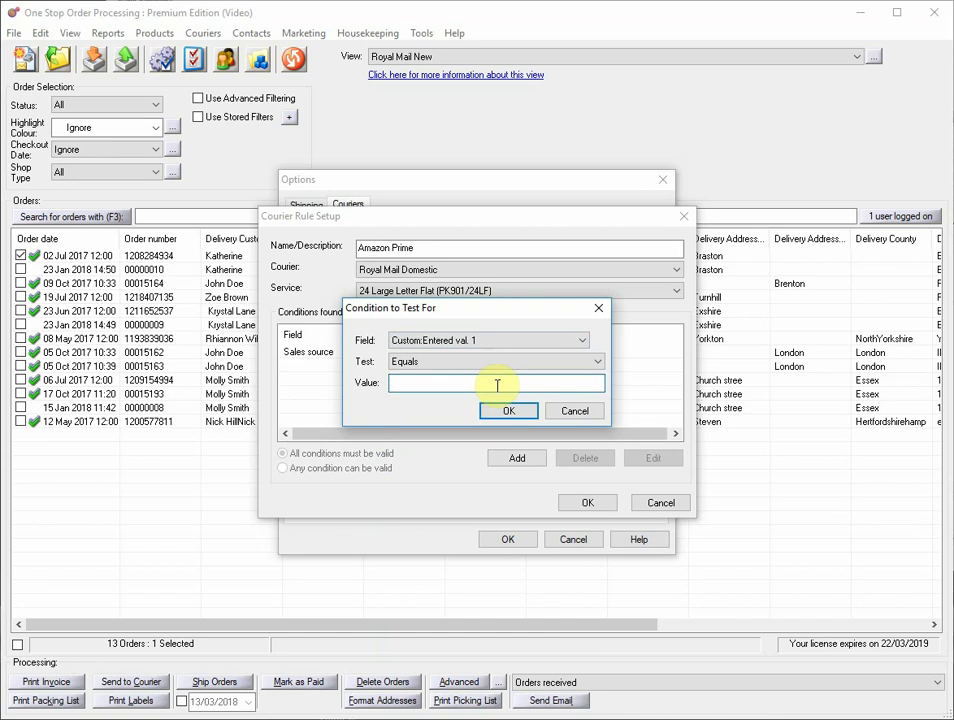
{"action": "left_click", "coordinate": [485, 382]}
{"action": "type", "text": "Prime"}
{"action": "left_click", "coordinate": [504, 413]}
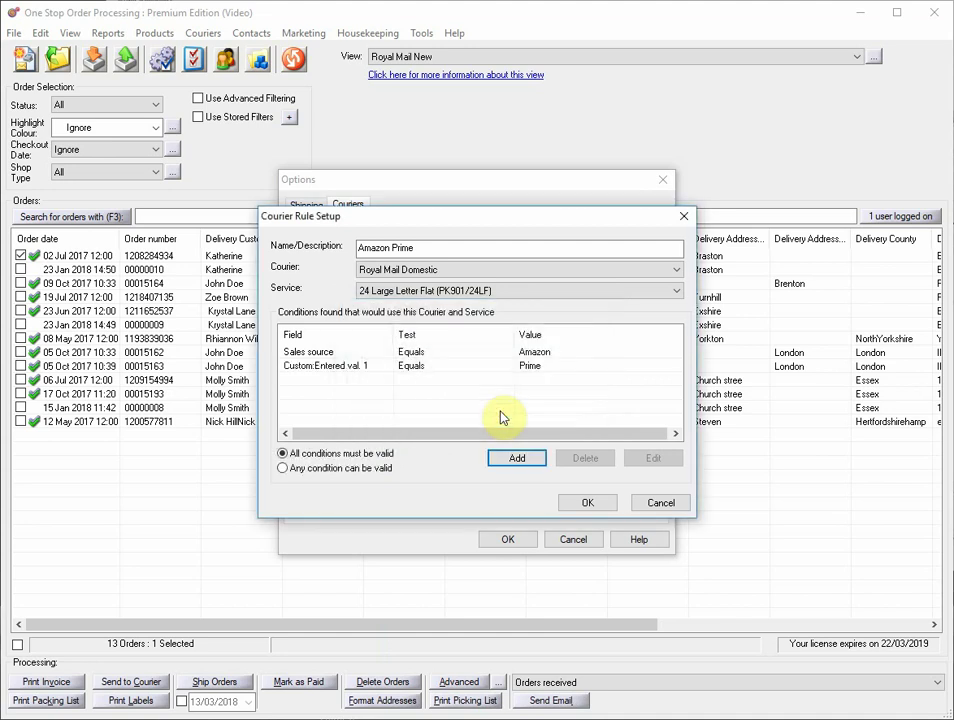
{"action": "left_click", "coordinate": [386, 470]}
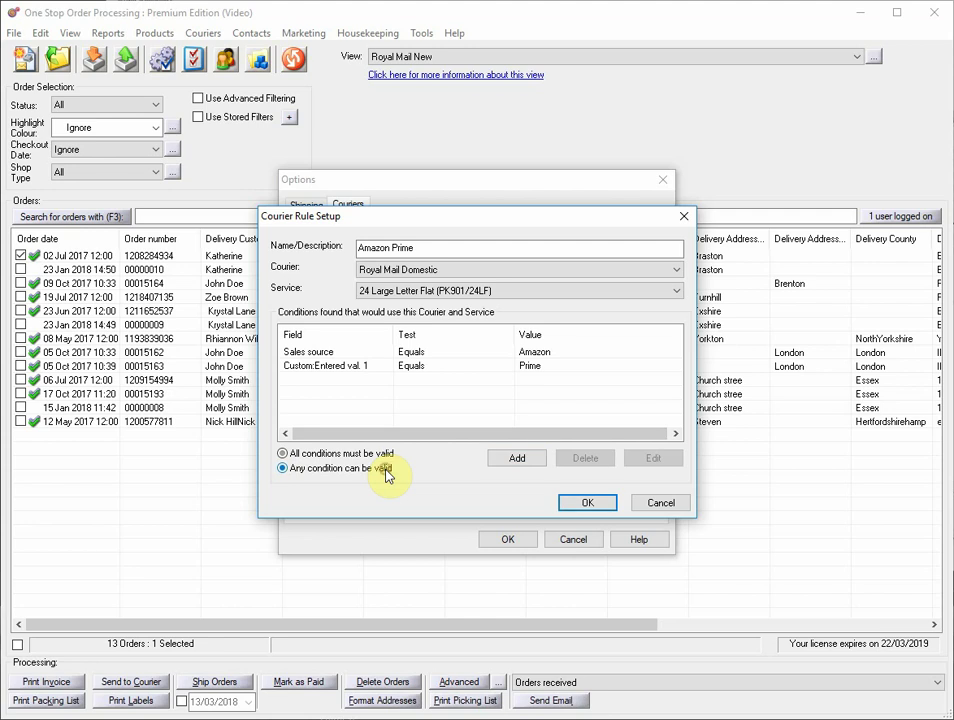
{"action": "left_click", "coordinate": [565, 502]}
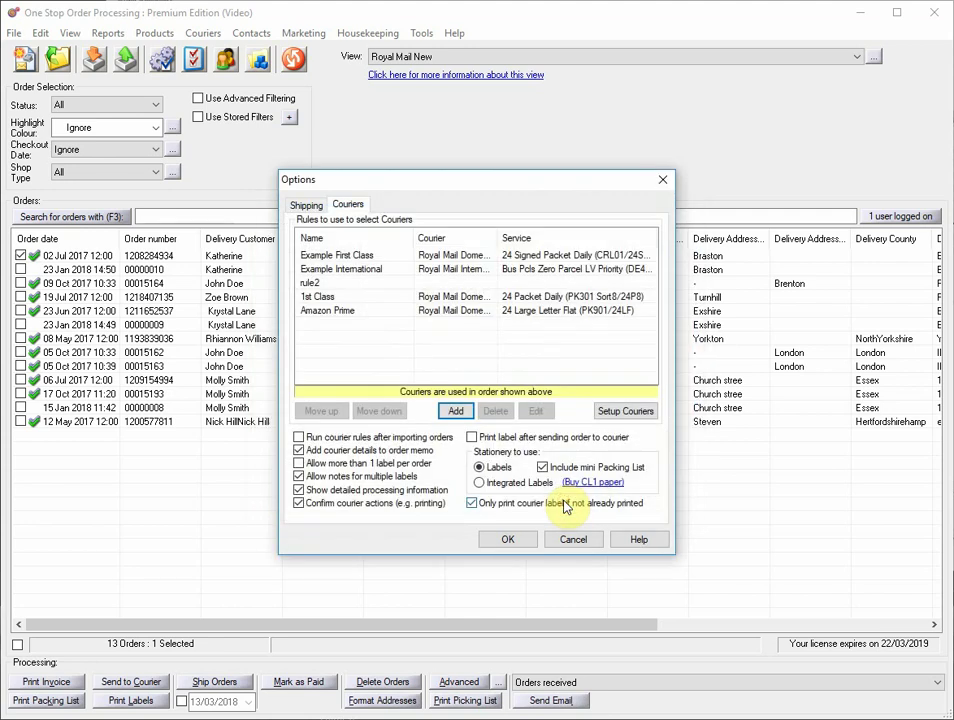
Move the Amazon Prime rule up to first place in the courier rule list.
{"action": "left_click", "coordinate": [368, 313]}
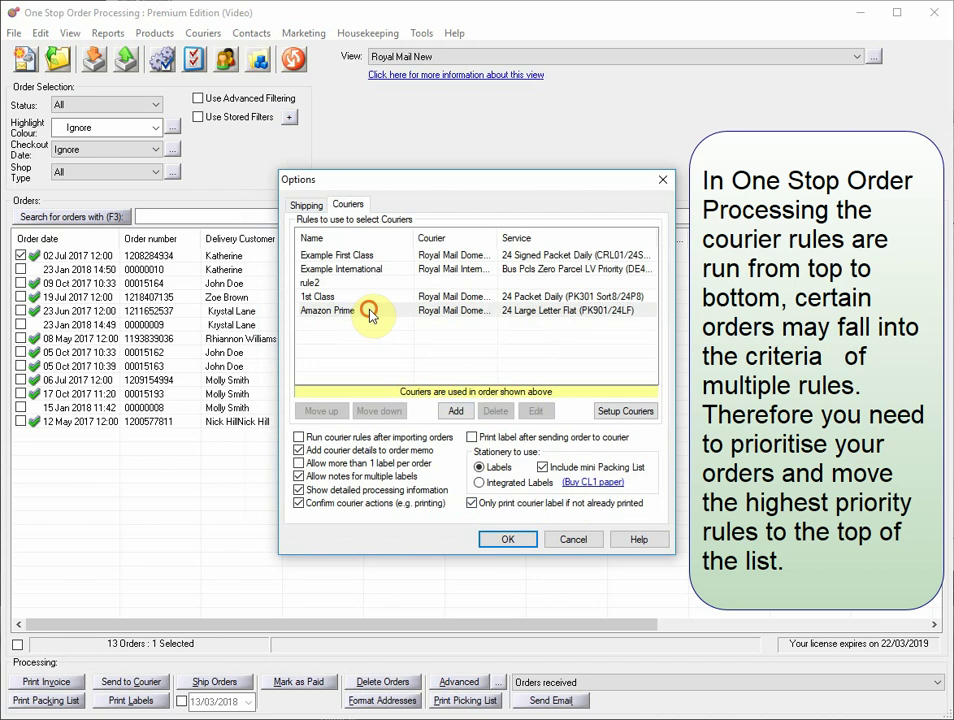
{"action": "left_click", "coordinate": [370, 313]}
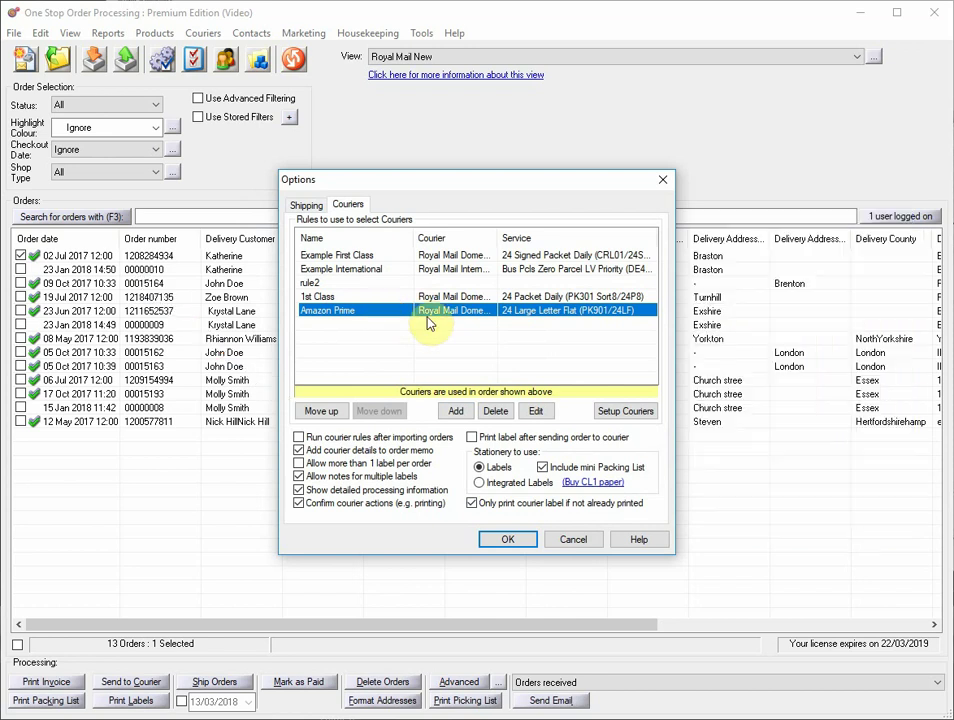
{"action": "left_click", "coordinate": [340, 415]}
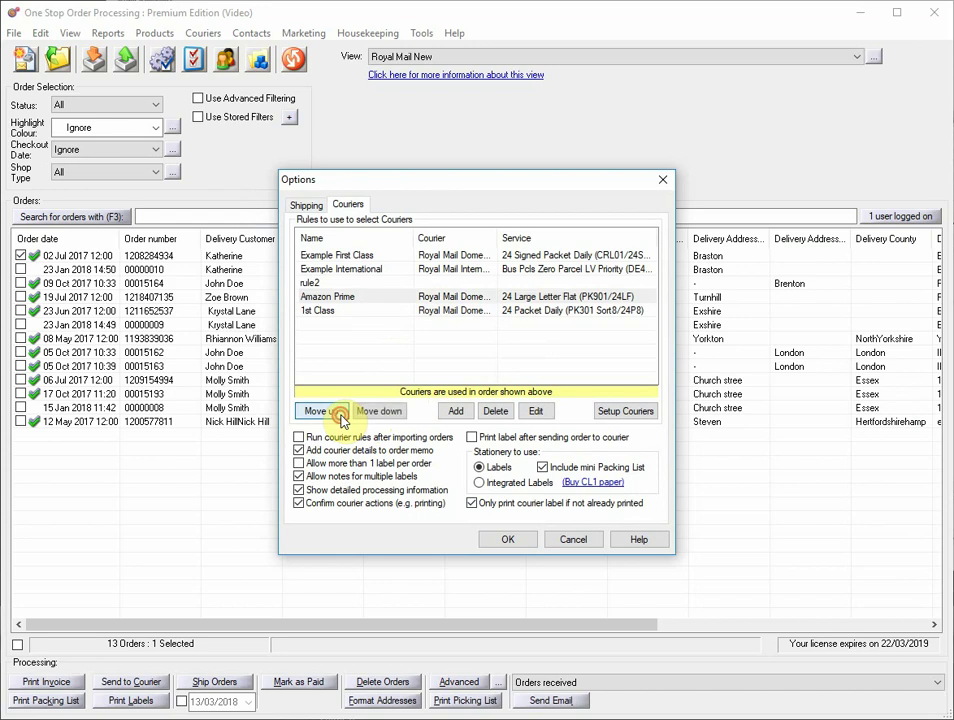
{"action": "left_click", "coordinate": [340, 415]}
{"action": "left_click", "coordinate": [340, 415]}
{"action": "left_click", "coordinate": [341, 416]}
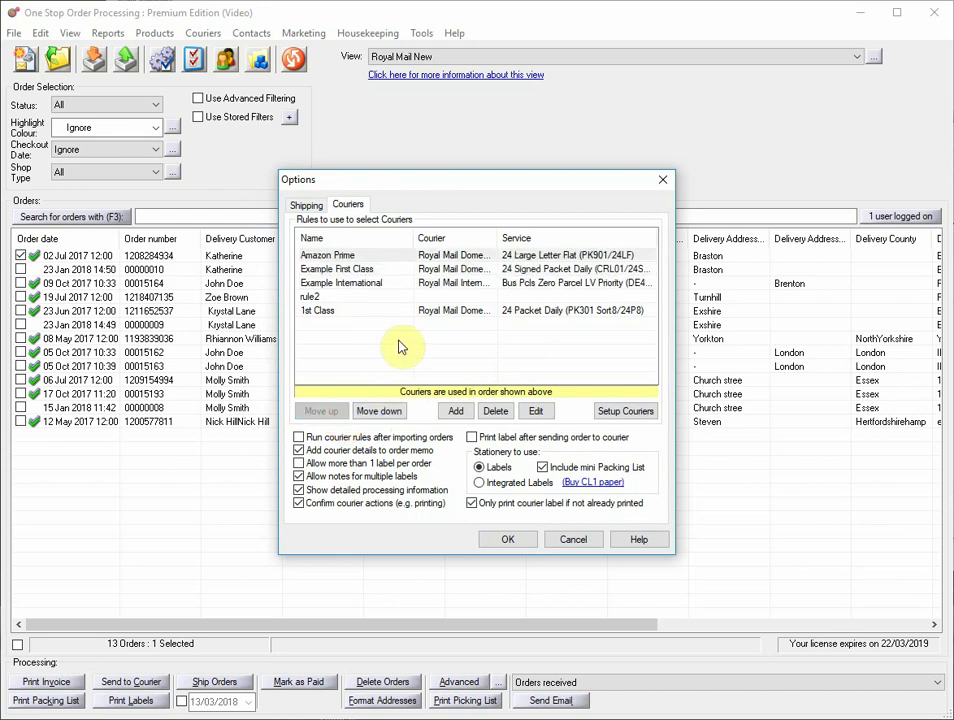